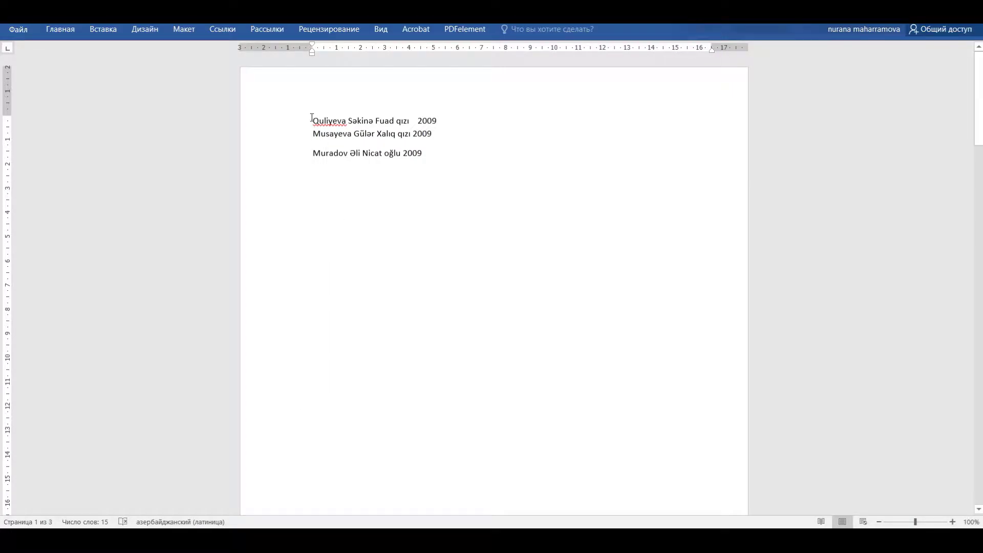
Step: Copy the three student lines from the Word document into column A of a new Google Sheets spreadsheet
drag(312, 118, 439, 163)
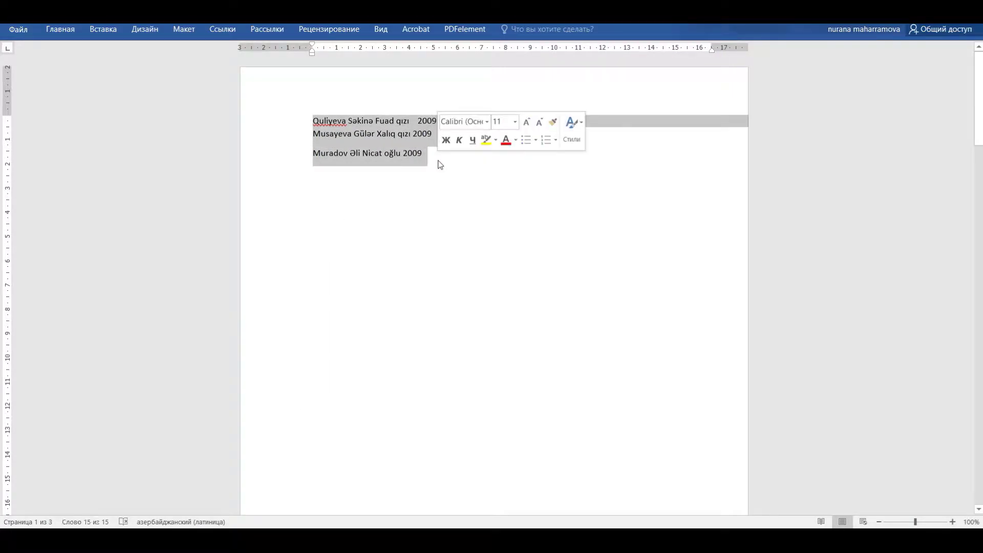
key(alt+shift)
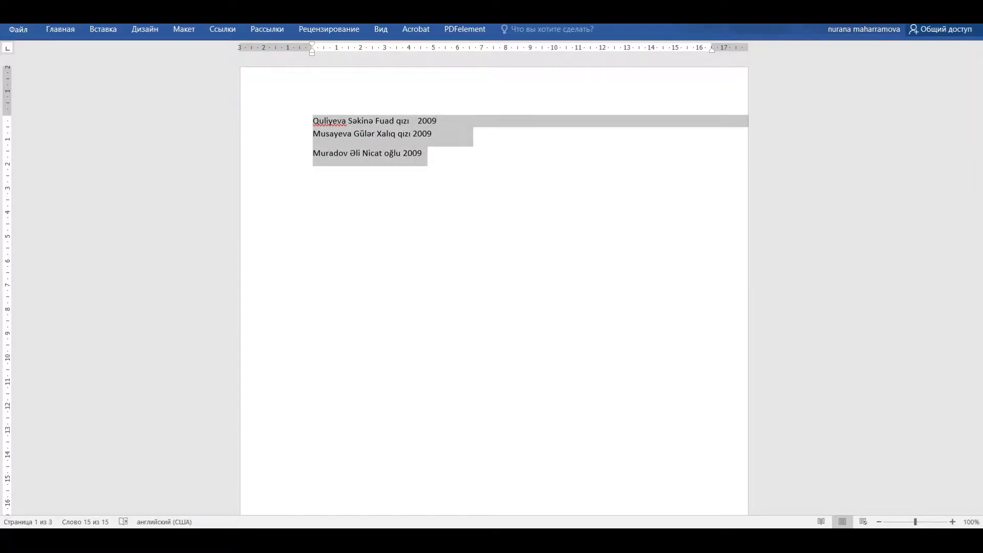
click(303, 462)
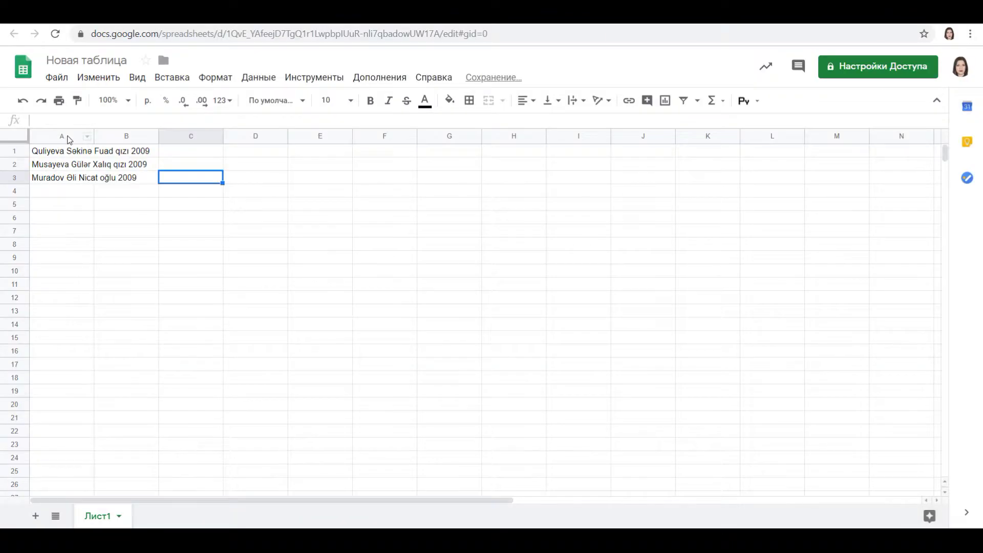
Step: Split the text of column A into separate columns, using a space (Пробел) as the separator
click(64, 136)
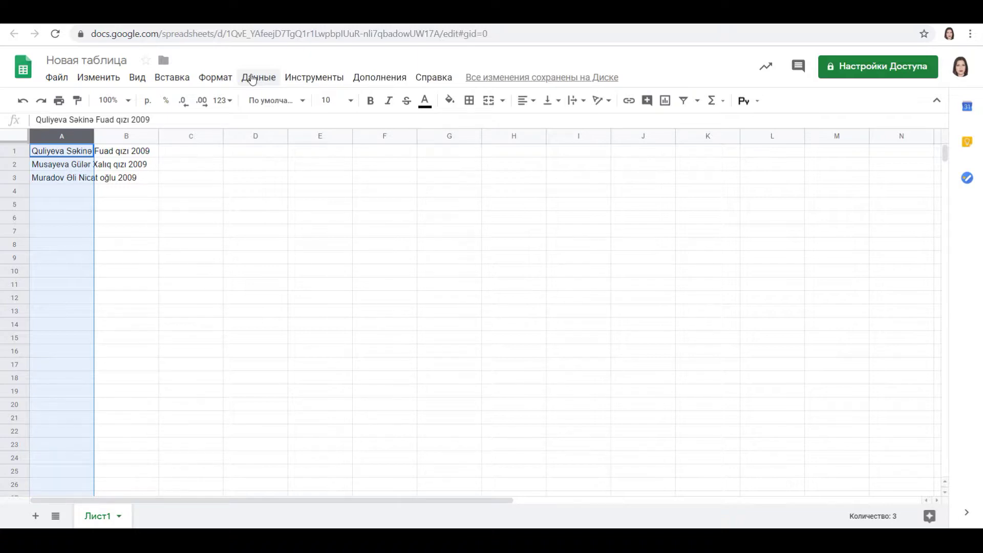
click(252, 80)
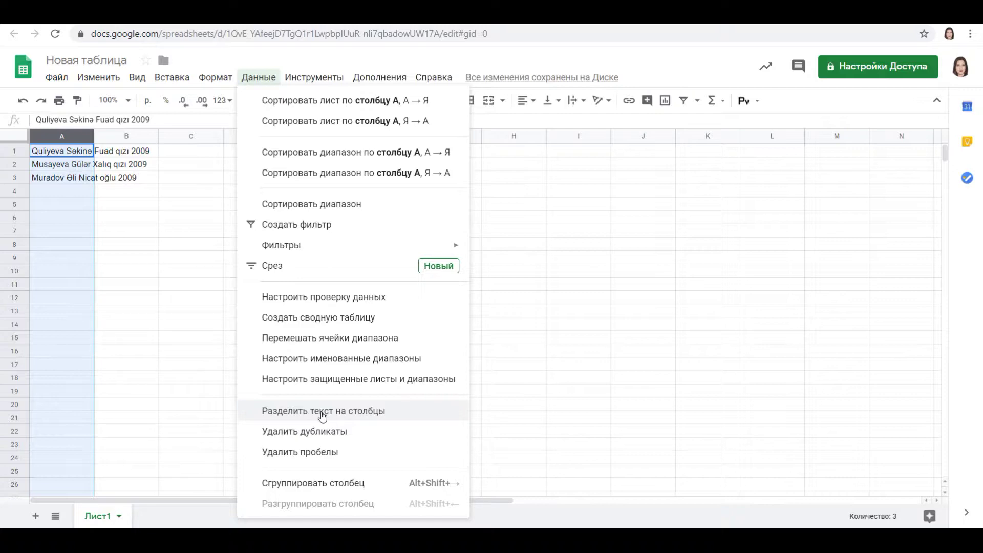
click(322, 414)
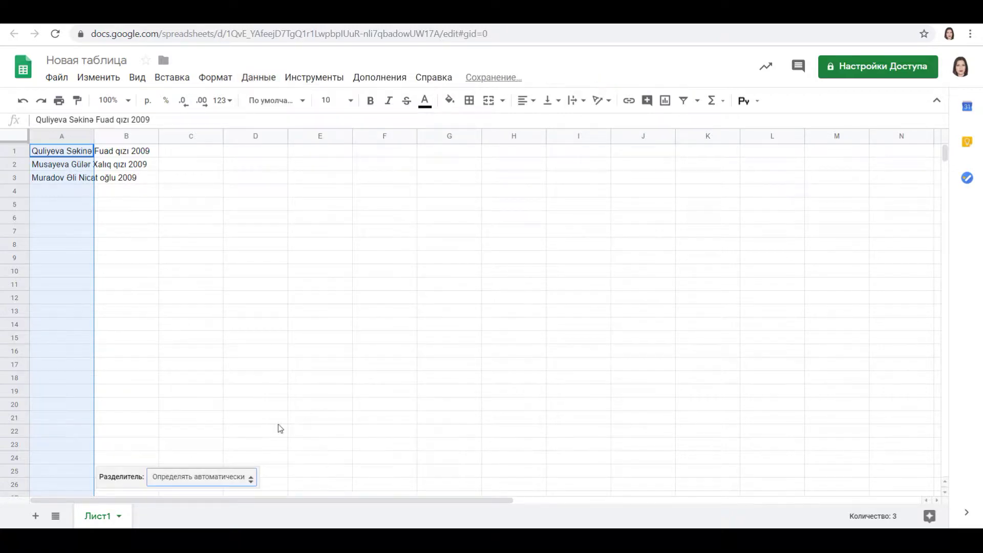
click(217, 479)
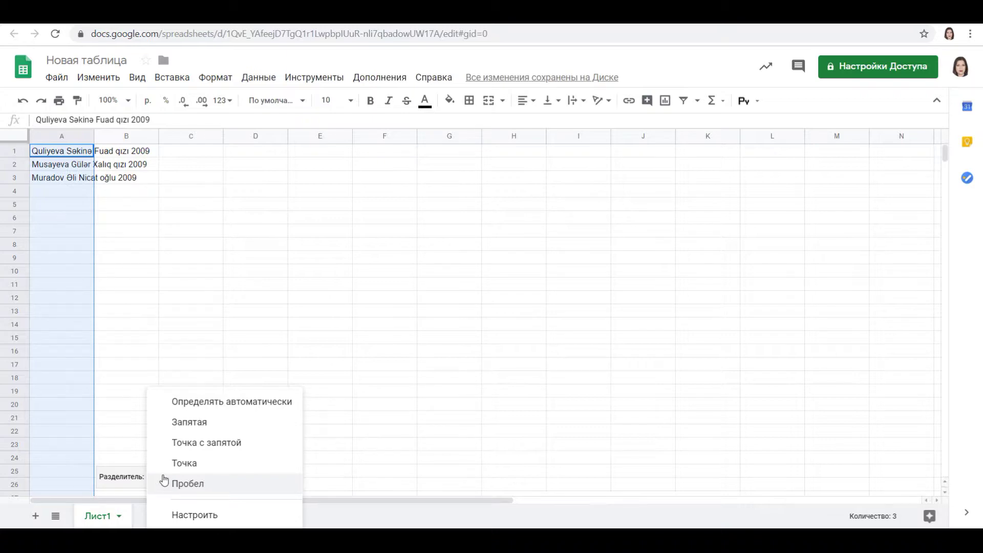
click(199, 485)
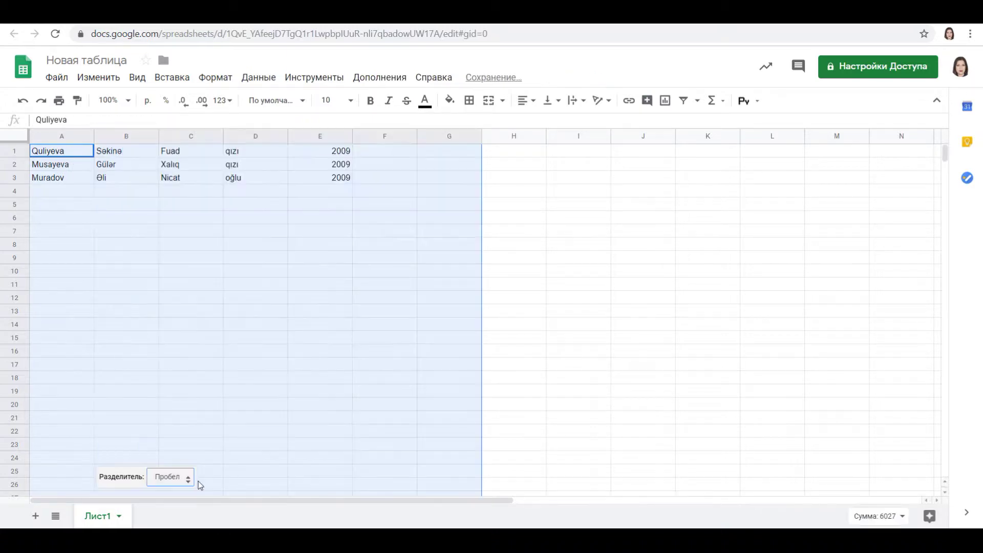
Step: Clear the patronymic and year data in C1:E3, keeping only the surname and first-name columns
click(105, 154)
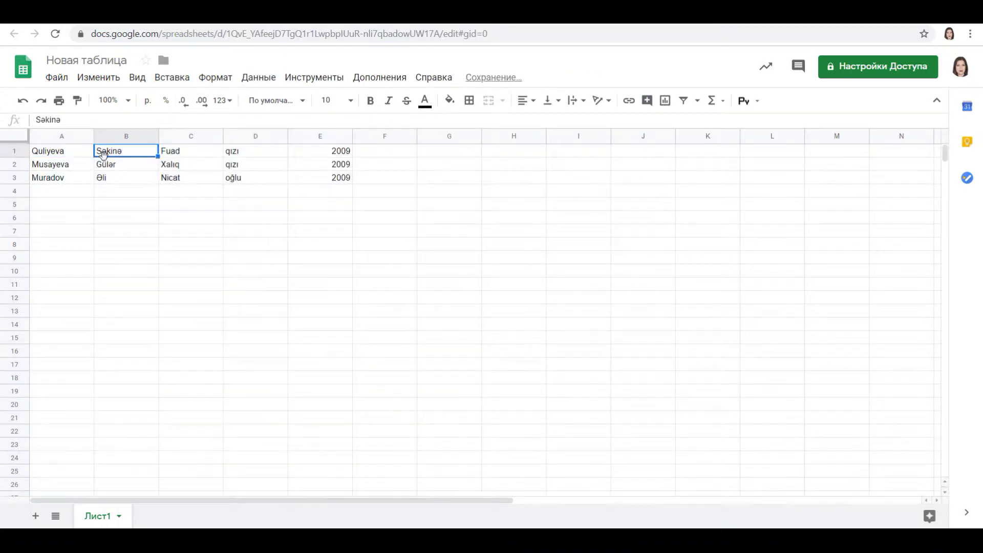
drag(65, 154, 129, 188)
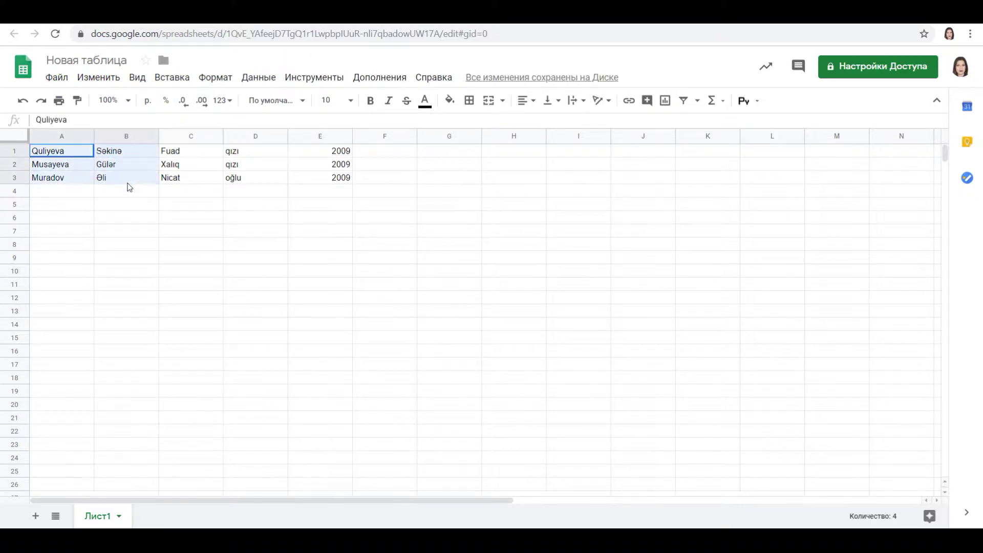
click(191, 152)
drag(190, 152, 331, 185)
key(Delete)
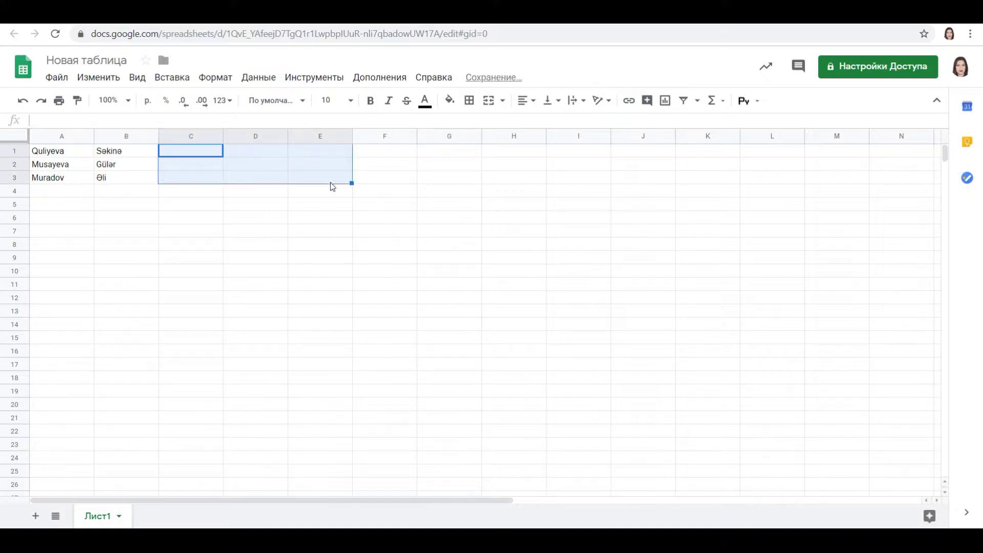
click(157, 243)
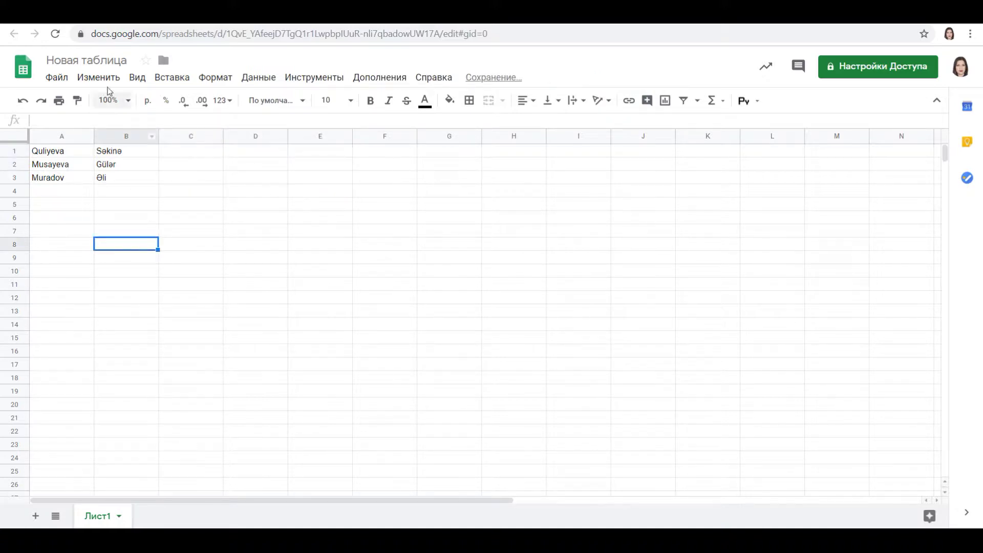
Step: Rename the spreadsheet as 5a1
click(106, 64)
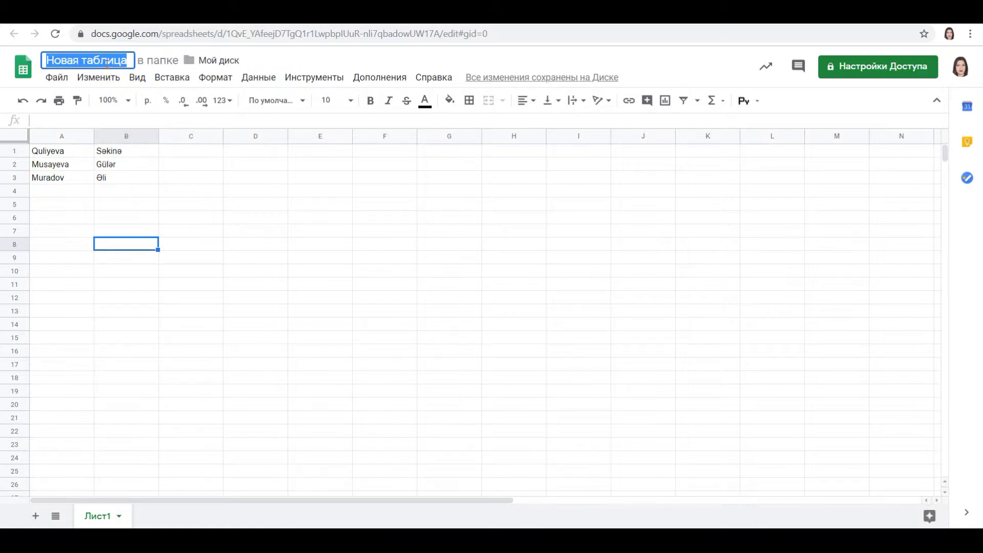
key(BackSpace)
text(5a1)
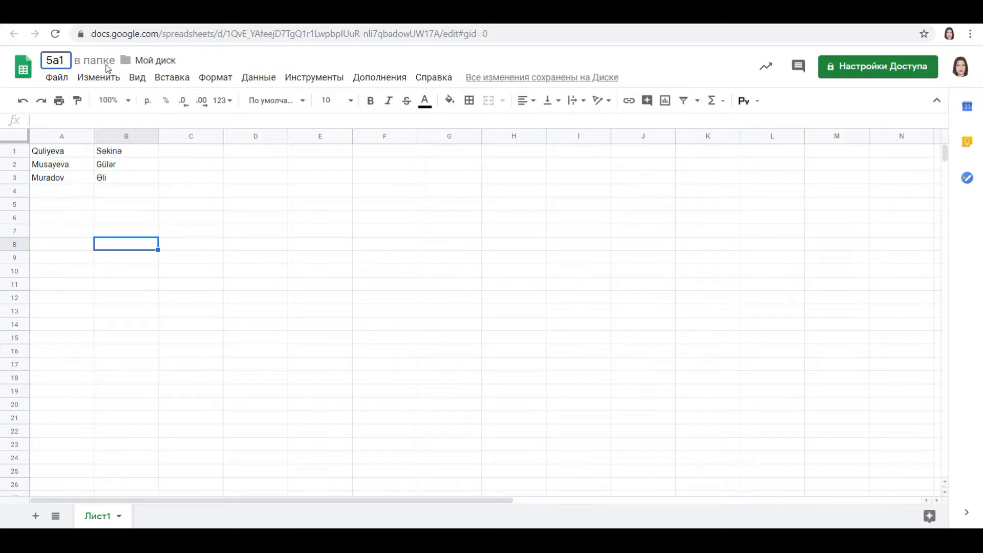
click(146, 219)
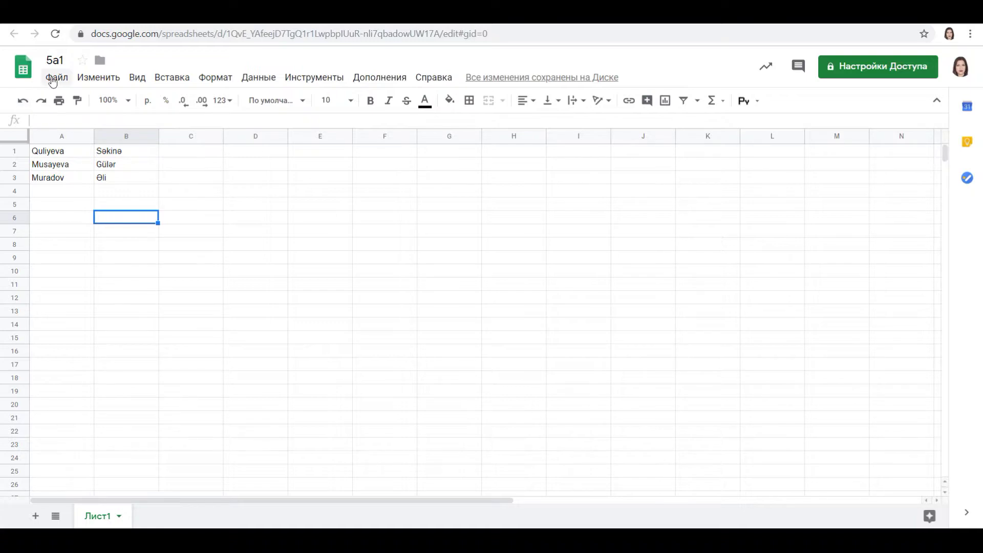
Step: Download the current sheet as a CSV file
click(53, 82)
mouse_move(94, 229)
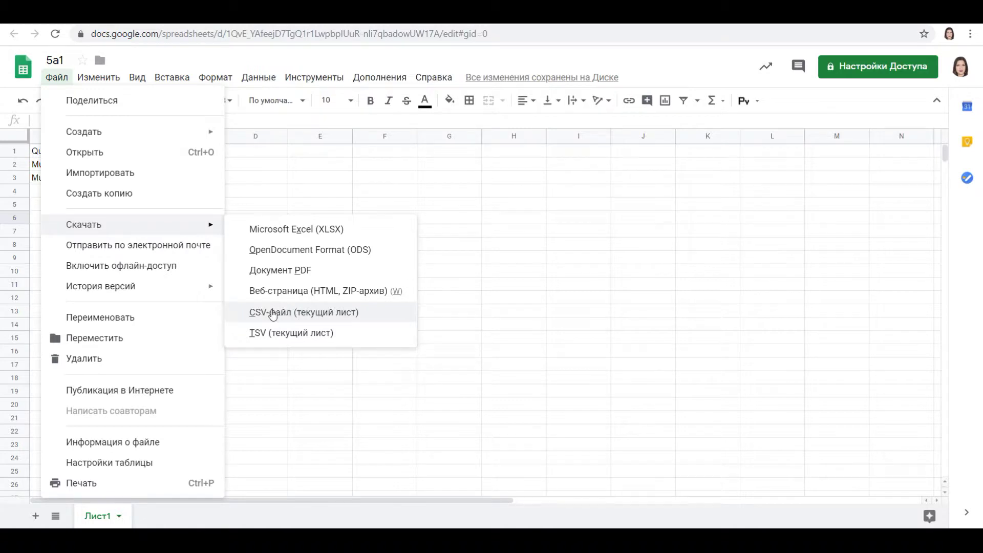
click(292, 315)
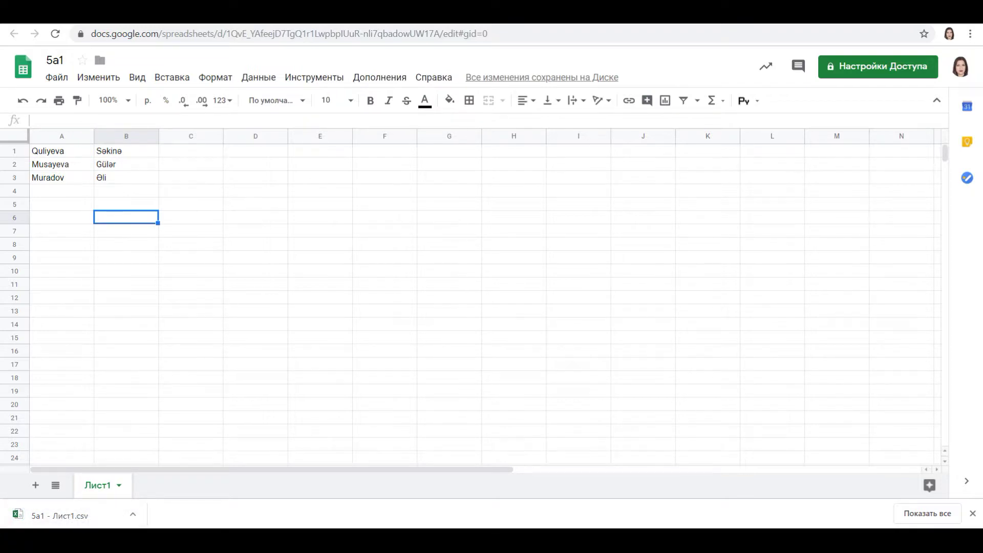
Step: Switch to the 5a1(az) group page in the Algorithmics LMS, upload 5a1 - Лист1.csv as the student list and save the imported students
key(ctrl+Tab)
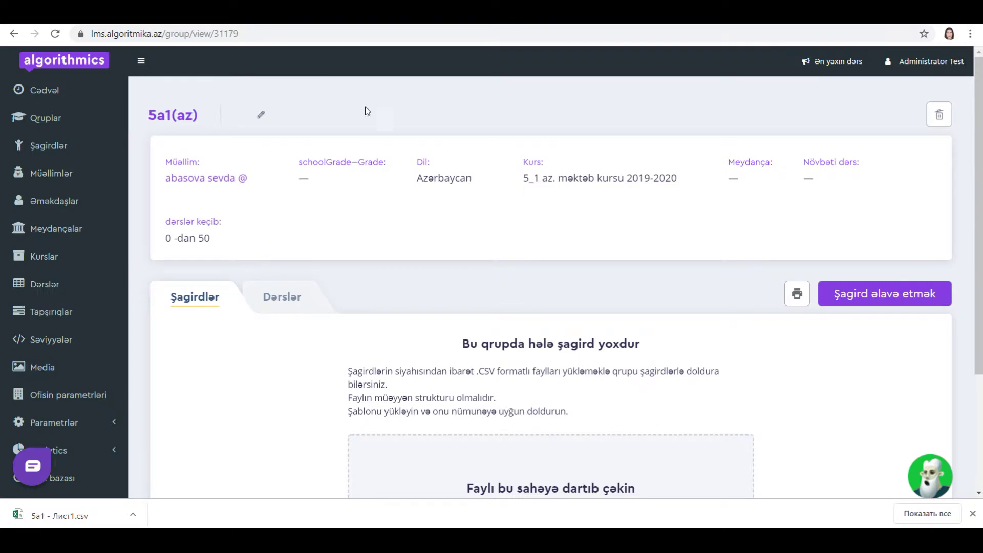
scroll(518, 249, down, 3)
click(552, 396)
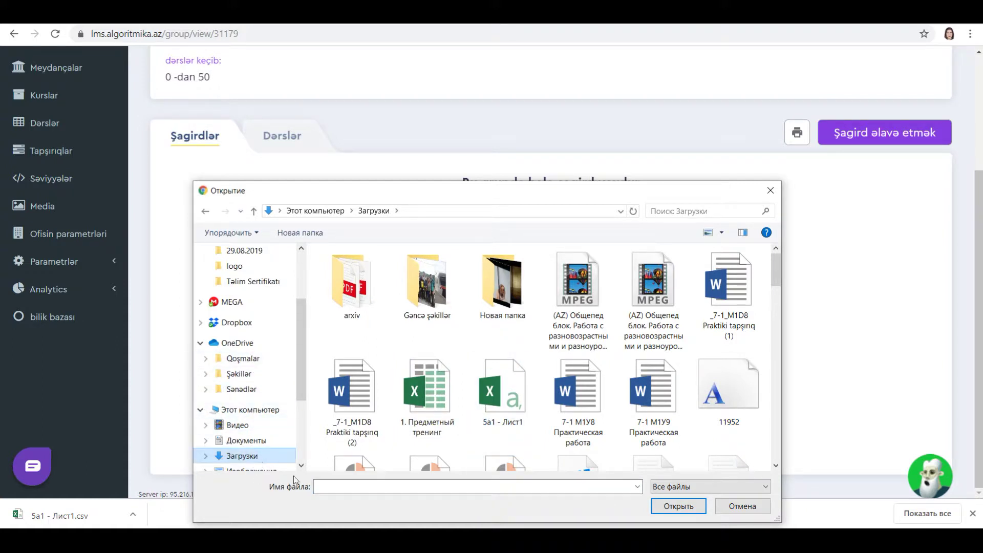
click(355, 488)
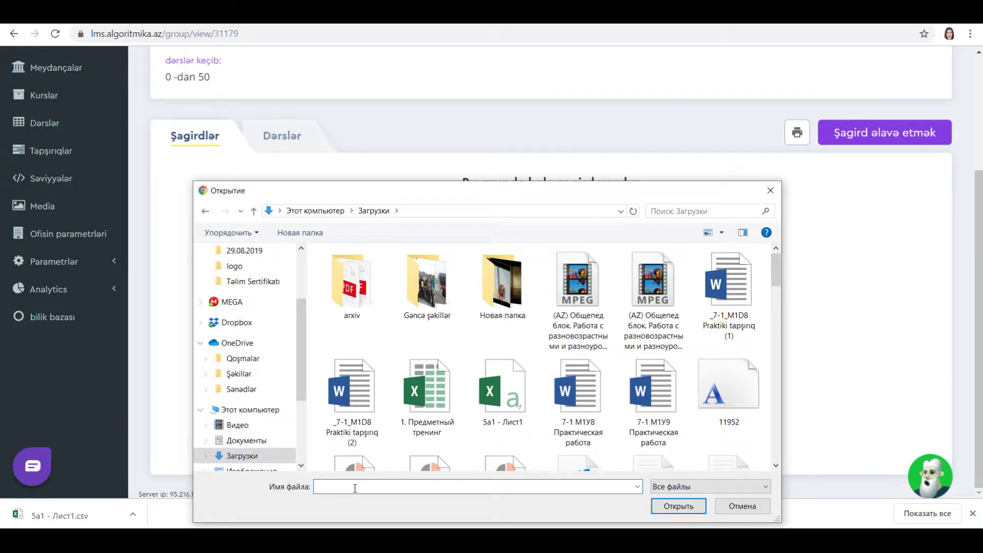
text(5a1)
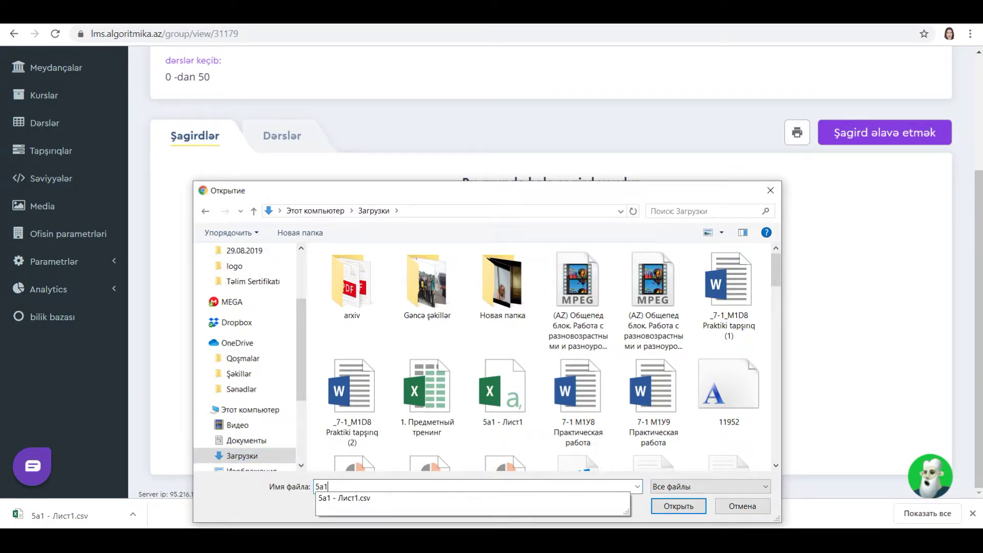
click(376, 503)
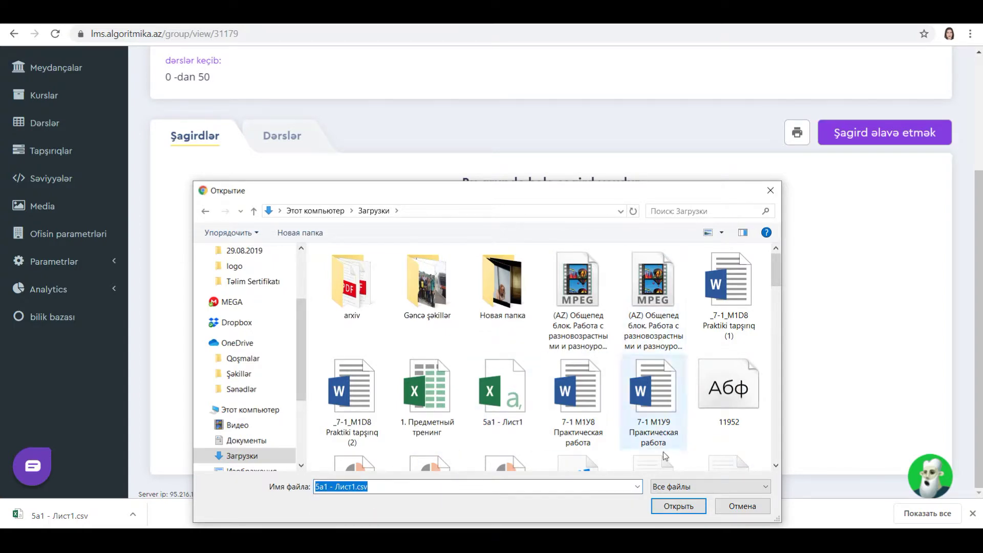
click(675, 507)
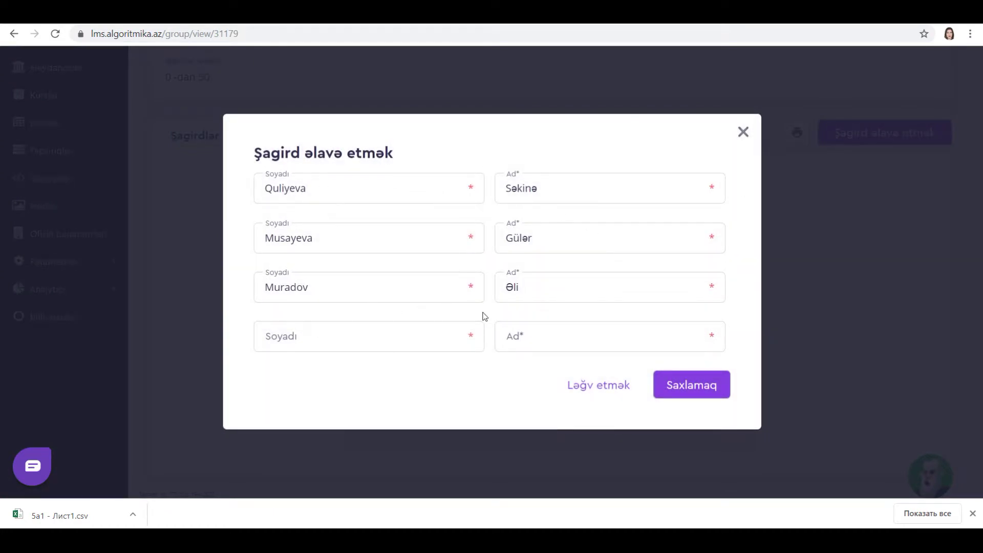
click(683, 388)
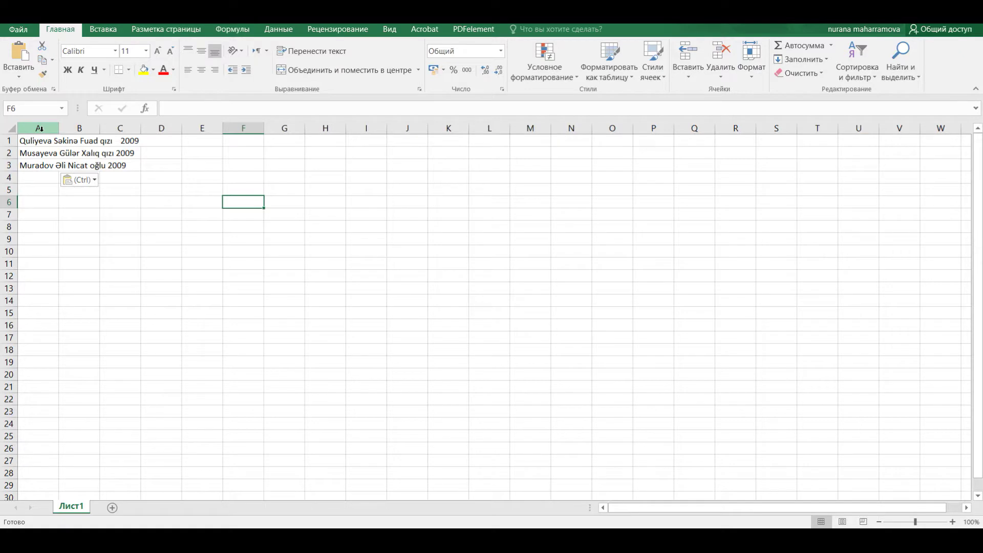
Step: Split column A of the Excel sheet with Text to Columns, as delimited data with space (пробел) added as a delimiter
mouse_move(41, 131)
mouse_down()
mouse_move(161, 128)
mouse_move(41, 128)
mouse_up()
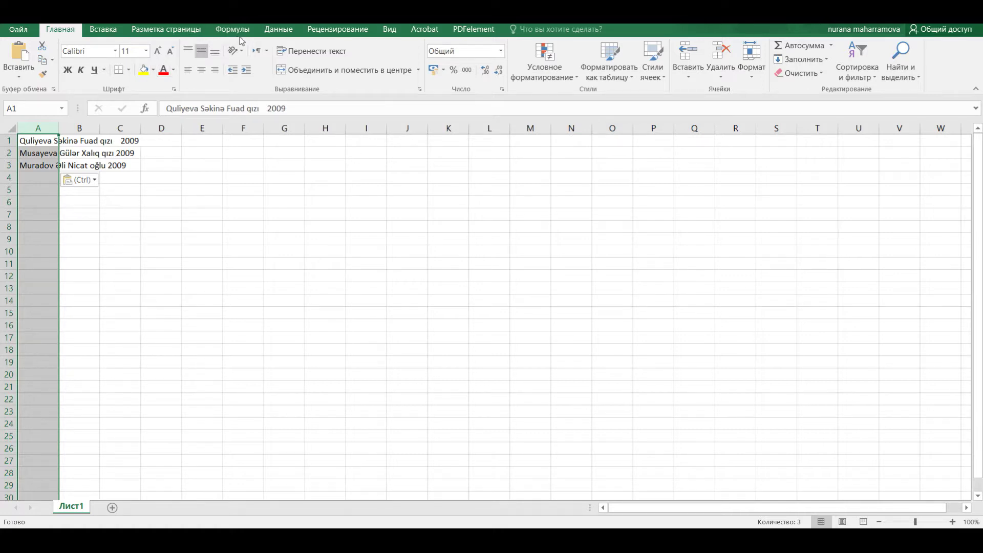
click(277, 30)
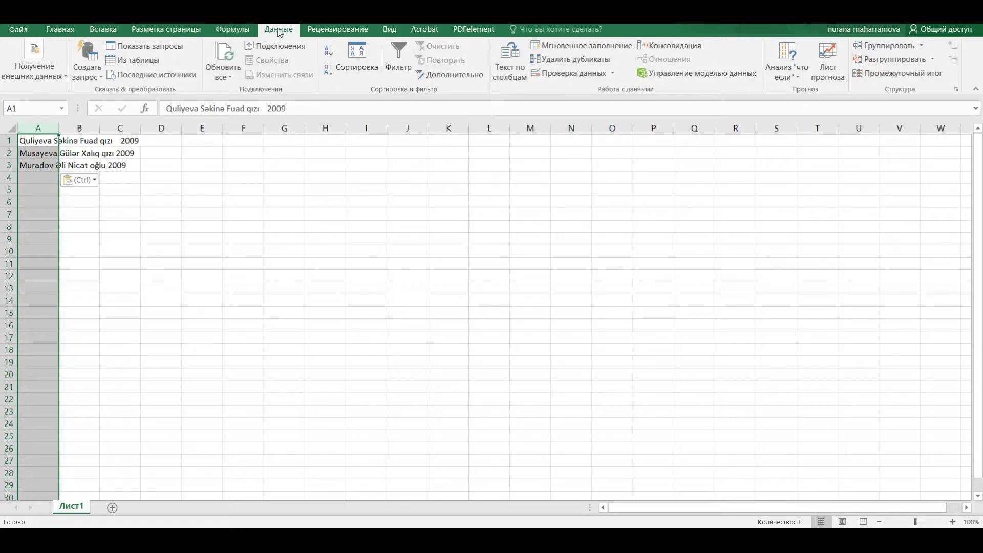
click(511, 75)
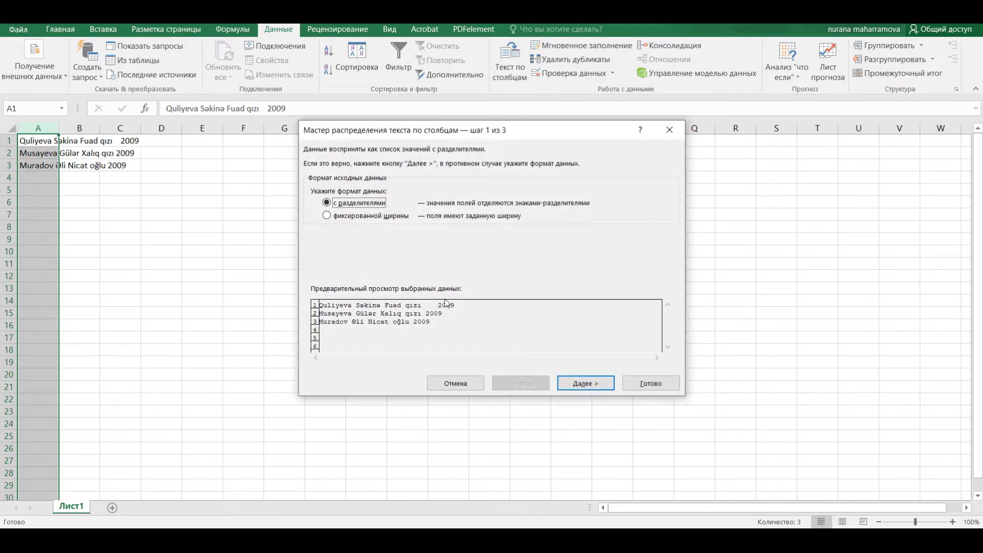
click(583, 383)
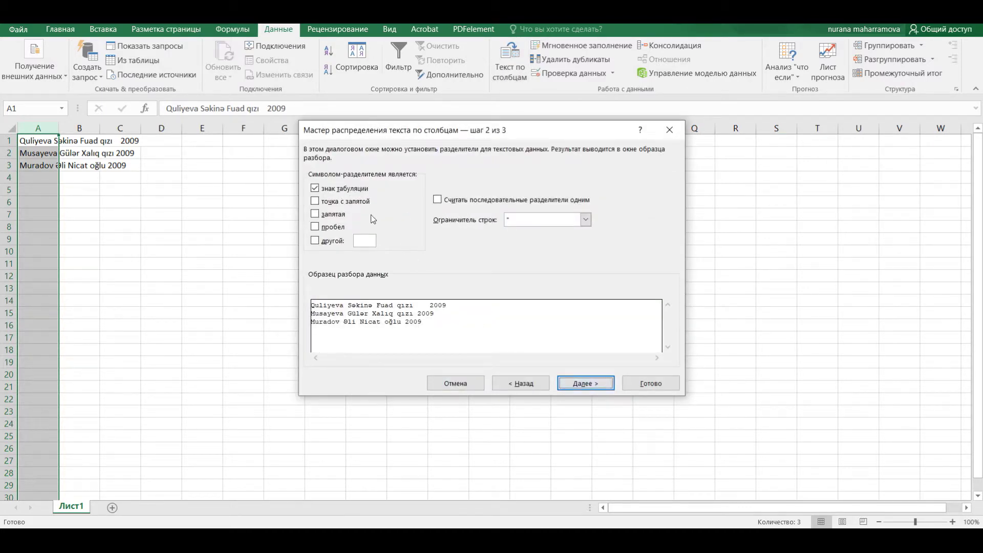
click(315, 228)
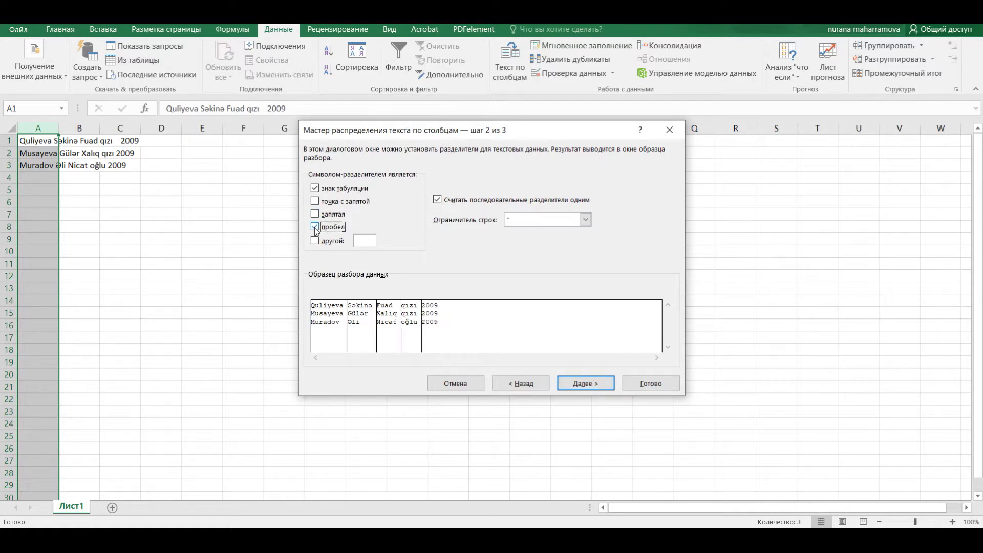
click(652, 384)
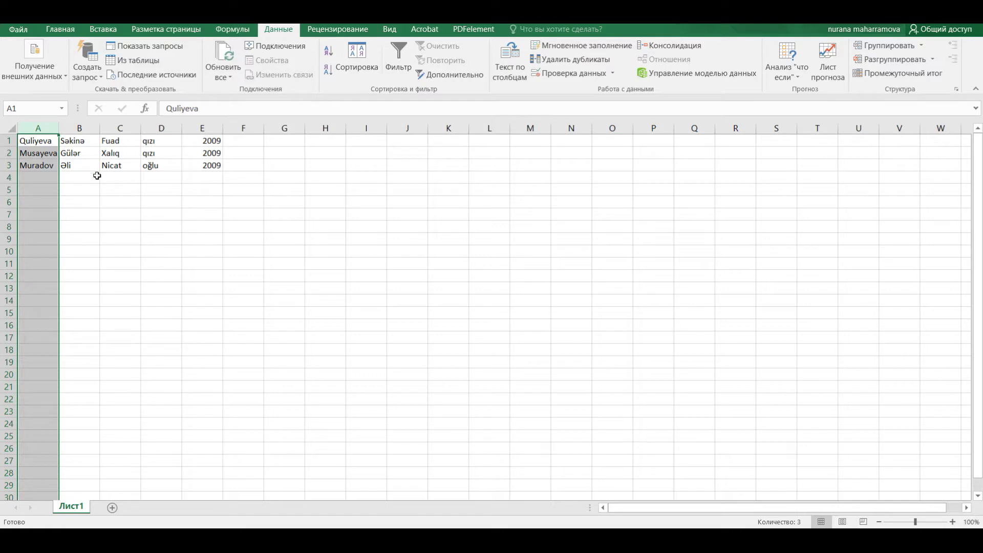
Step: Clear every patronymic and year cell in C1:E3 of the Excel sheet, keeping only surnames and first names
click(103, 211)
drag(45, 145, 76, 165)
click(119, 145)
click(126, 253)
drag(112, 140, 212, 179)
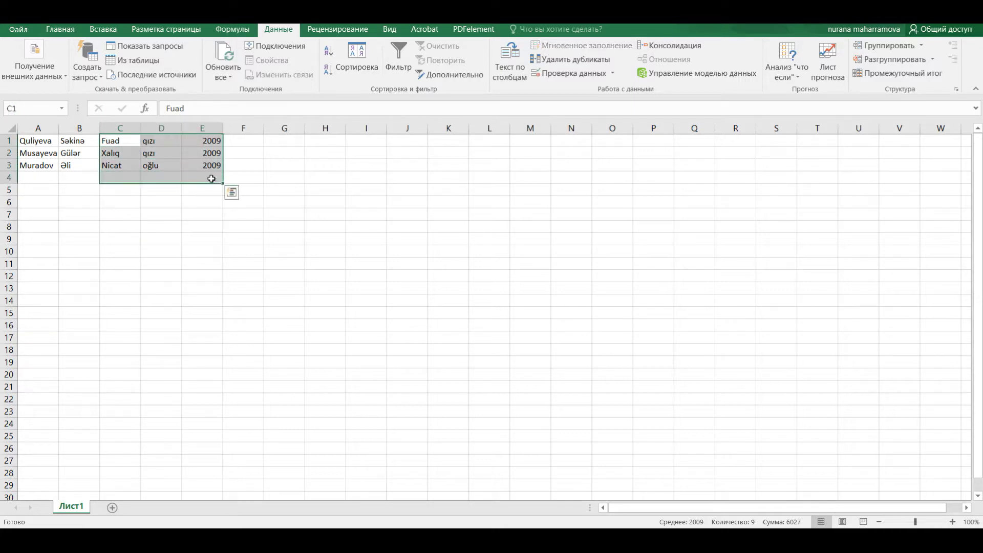
key(BackSpace)
click(149, 142)
key(BackSpace)
click(202, 143)
key(BackSpace)
click(202, 153)
key(BackSpace)
click(204, 164)
key(BackSpace)
click(163, 160)
key(BackSpace)
click(162, 153)
key(BackSpace)
click(119, 153)
key(BackSpace)
click(117, 165)
key(BackSpace)
click(120, 190)
click(39, 142)
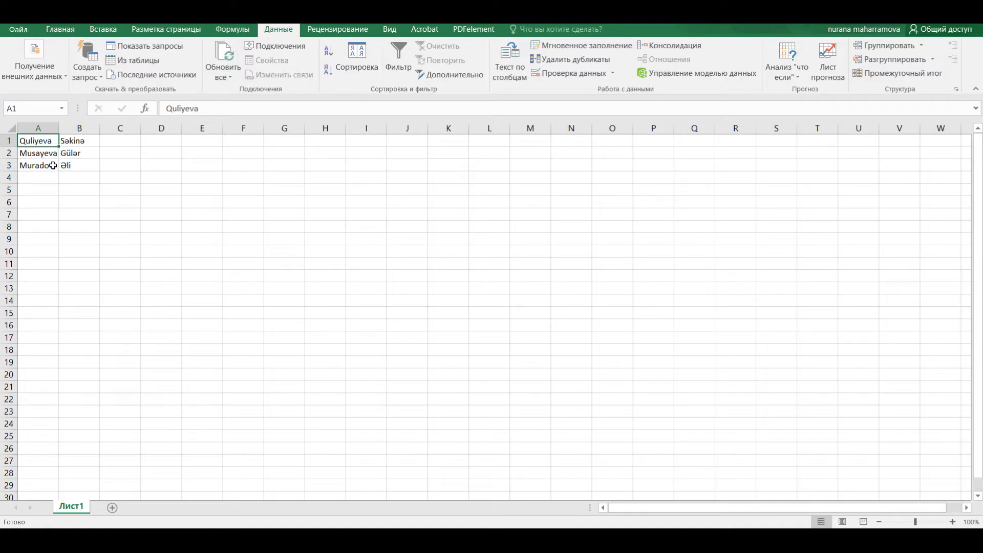
Step: Save the Excel workbook to the Desktop (Рабочий стол) folder as 5a1 in CSV (MS-DOS) format
click(19, 29)
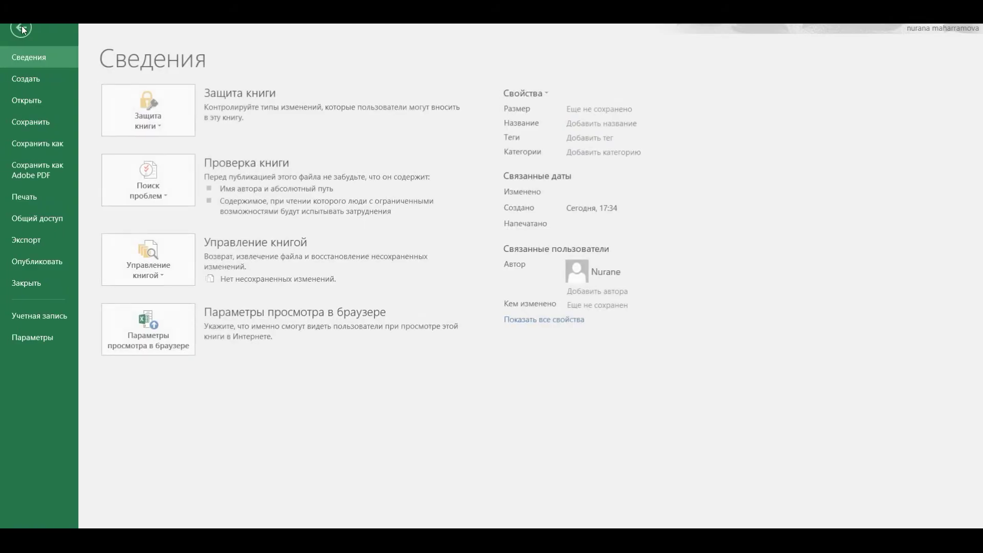
click(37, 121)
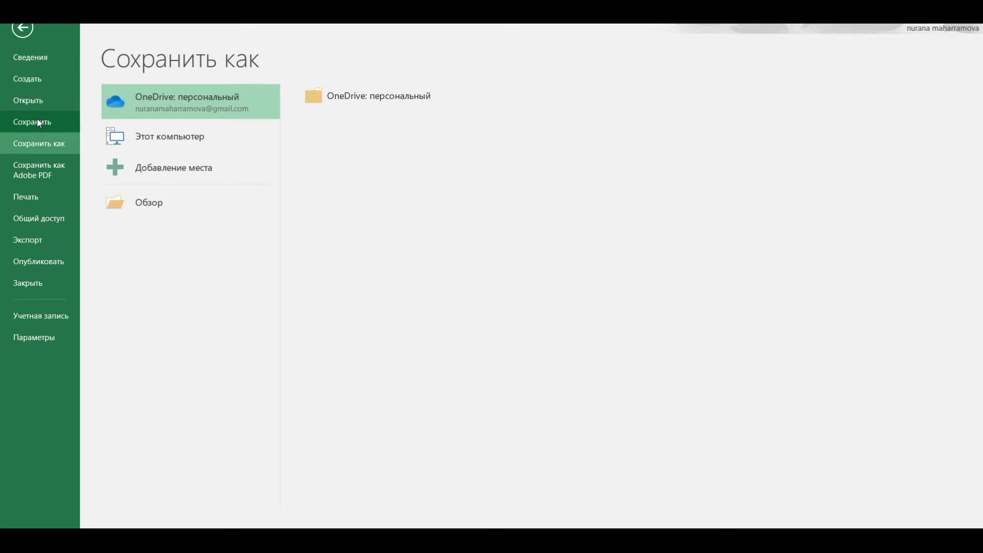
click(184, 136)
click(333, 192)
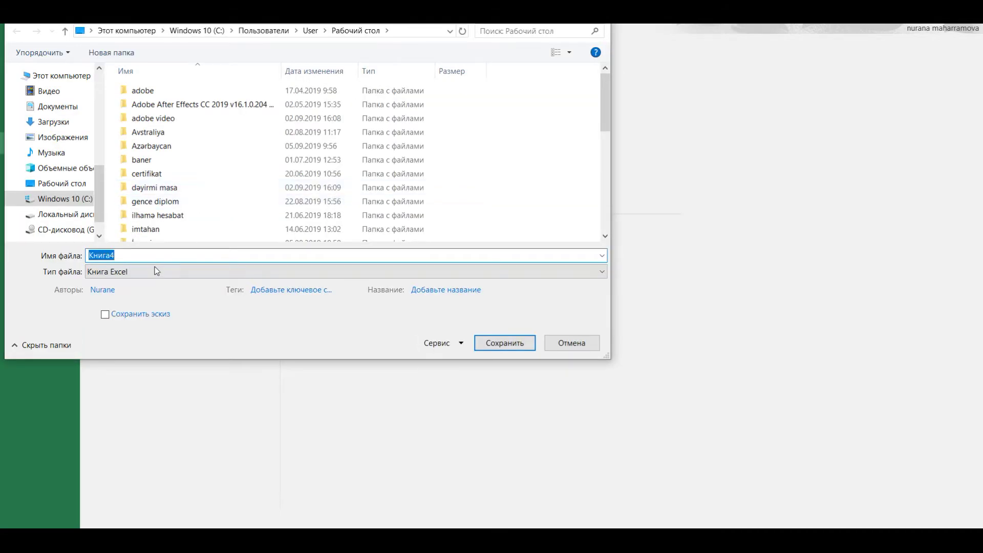
key(BackSpace)
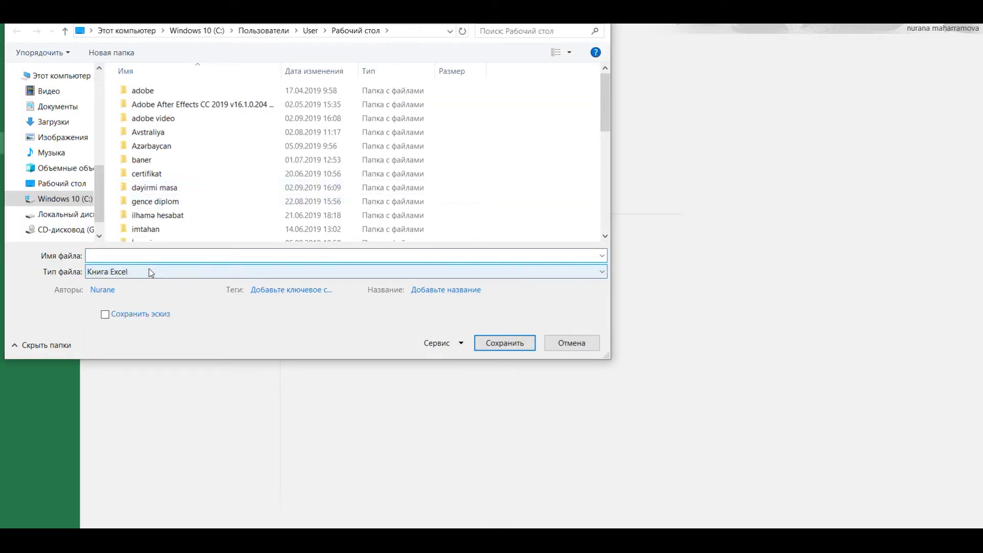
text(5a1)
click(184, 273)
click(142, 203)
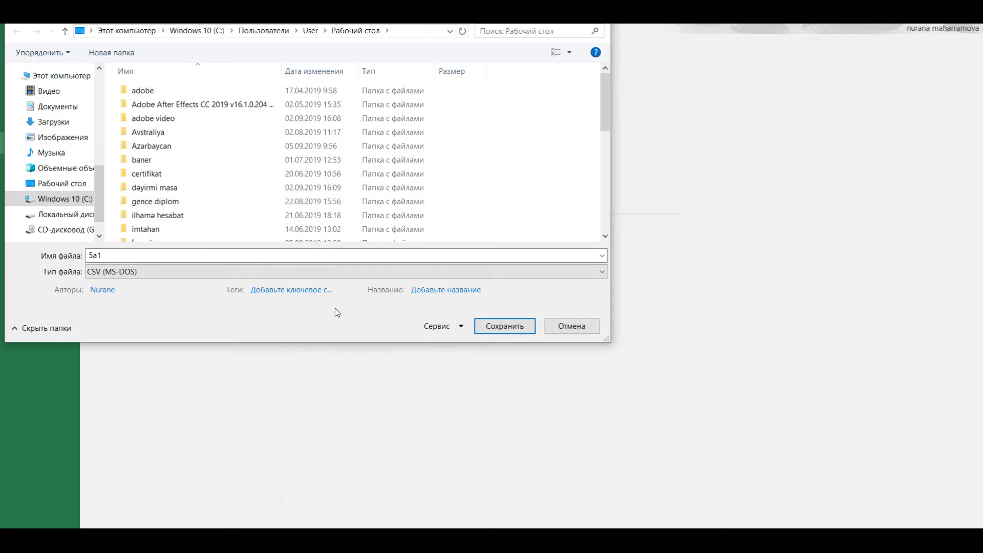
click(507, 327)
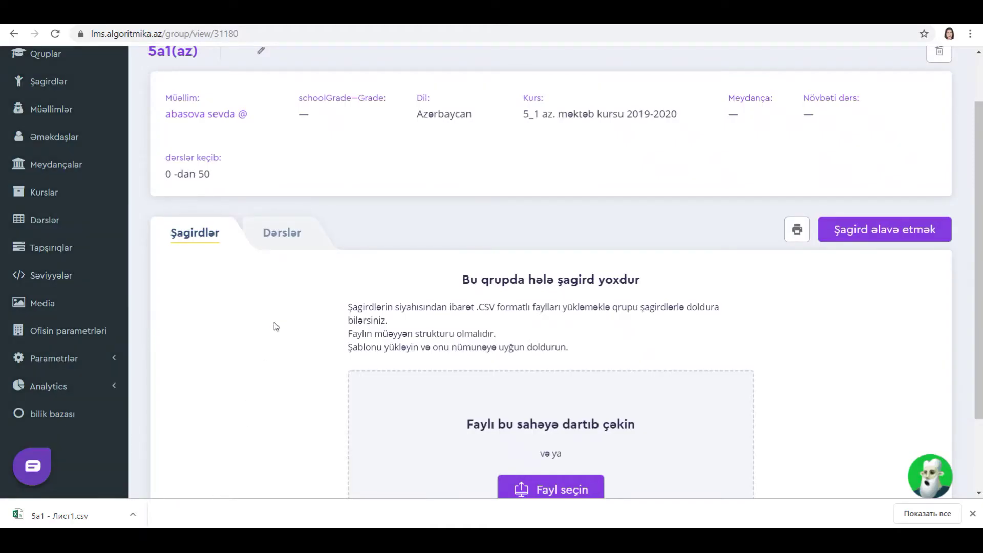
Step: Switch to the 5a1(az) group page in the Algorithmics LMS and upload 5a1 .csv from the Desktop as the student list
scroll(362, 285, down, 2)
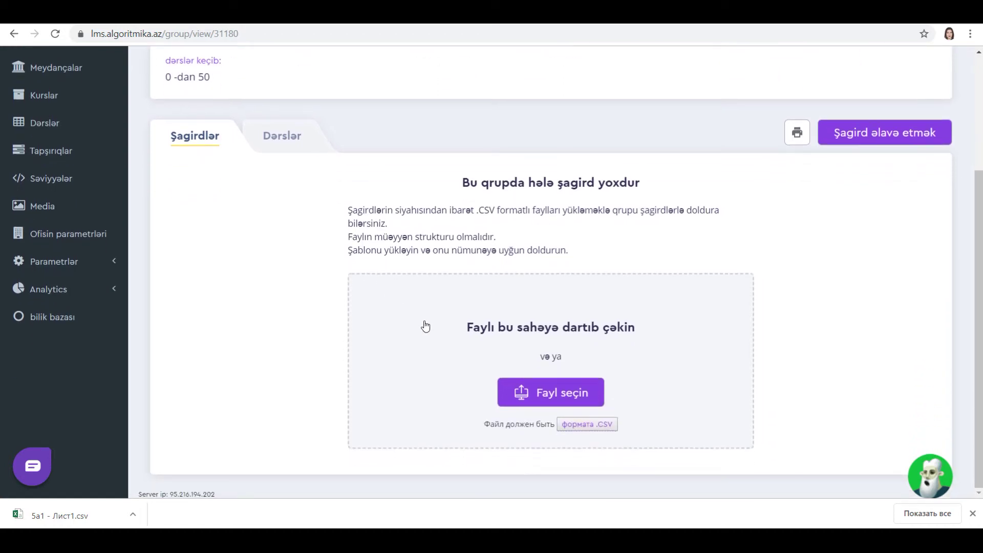
click(547, 395)
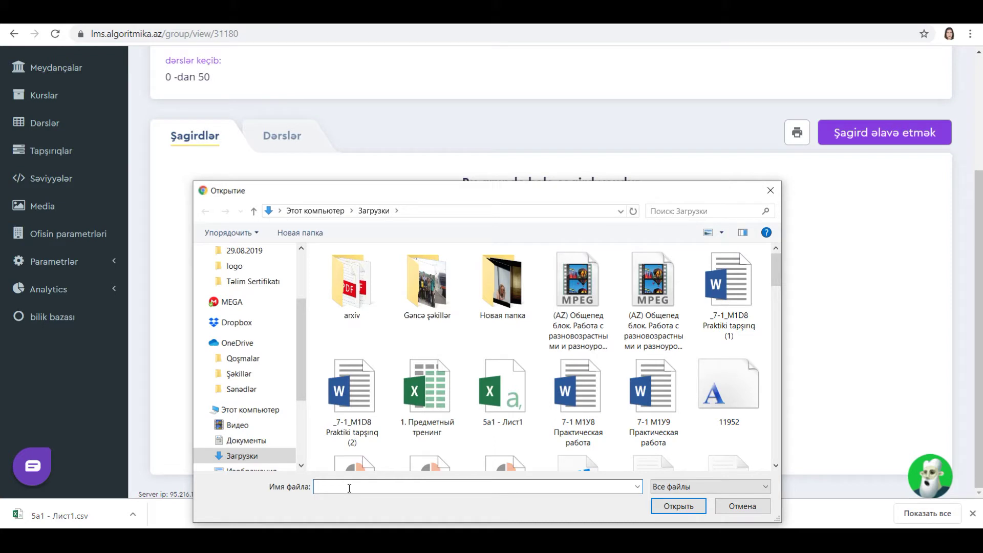
text(5a1)
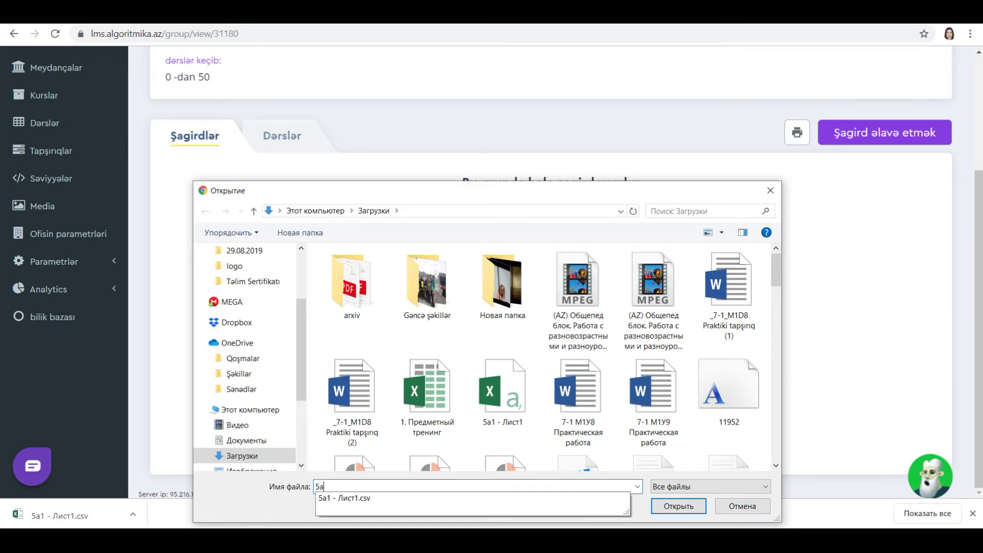
click(337, 499)
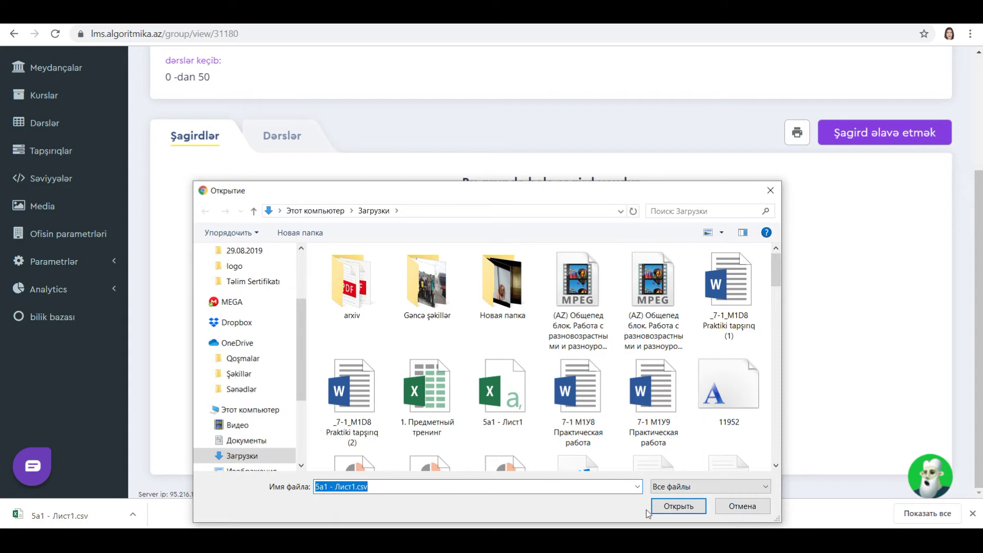
text(5)
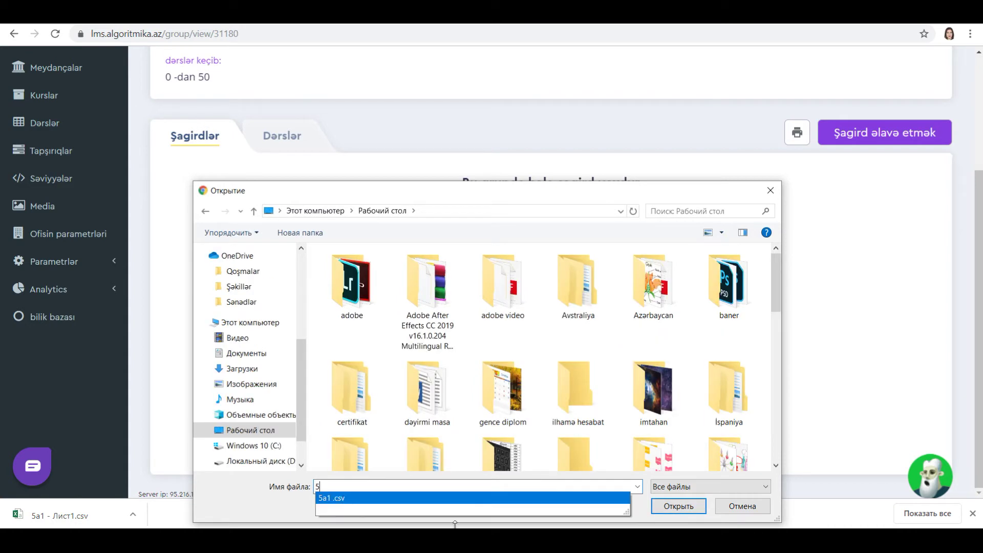
click(348, 501)
click(677, 507)
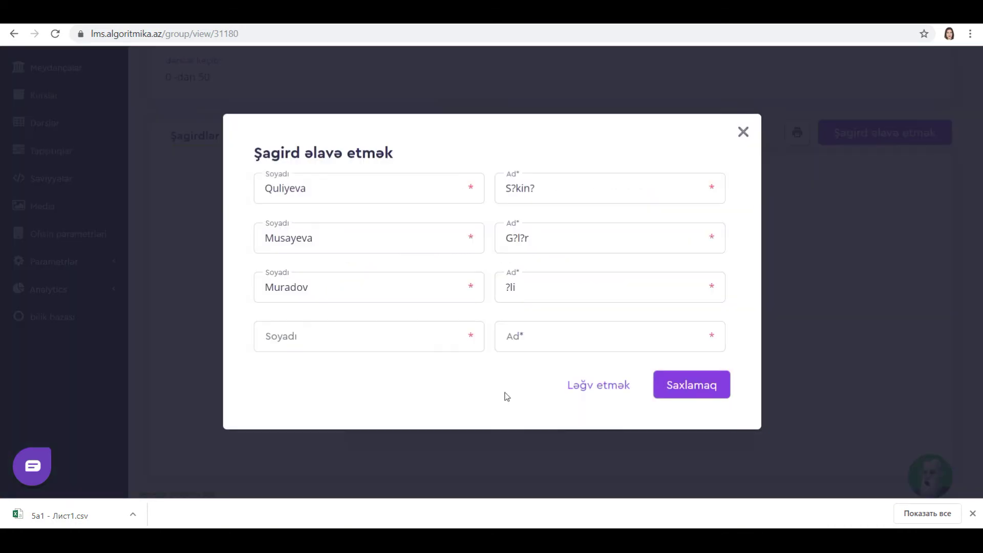